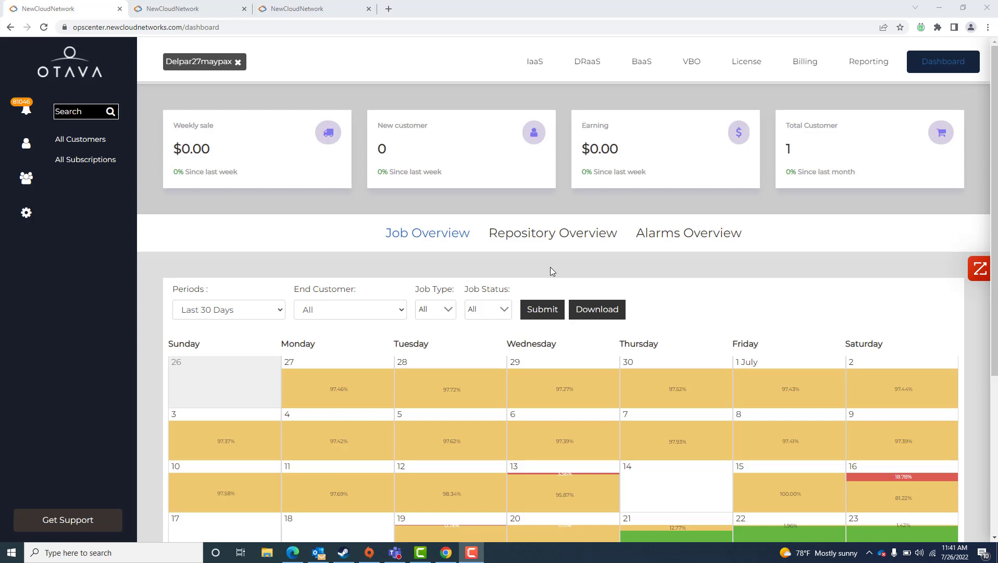
Step: Examine the job overview calendar and the available Periods options on the dashboard
{"action": "scroll", "coordinate": [458, 249], "scroll_direction": "down", "scroll_amount": 2}
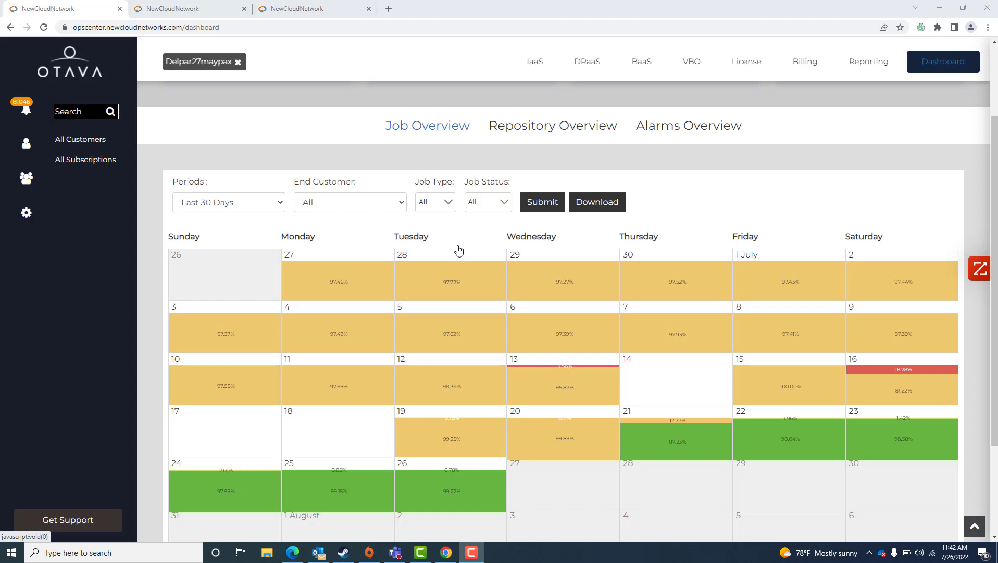
{"action": "mouse_move", "coordinate": [435, 491]}
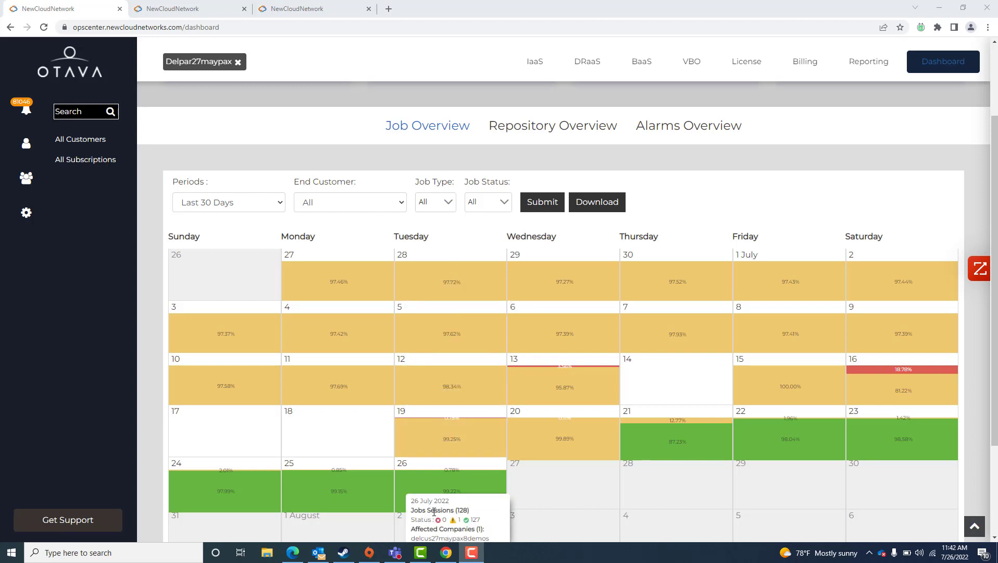
{"action": "mouse_move", "coordinate": [436, 438]}
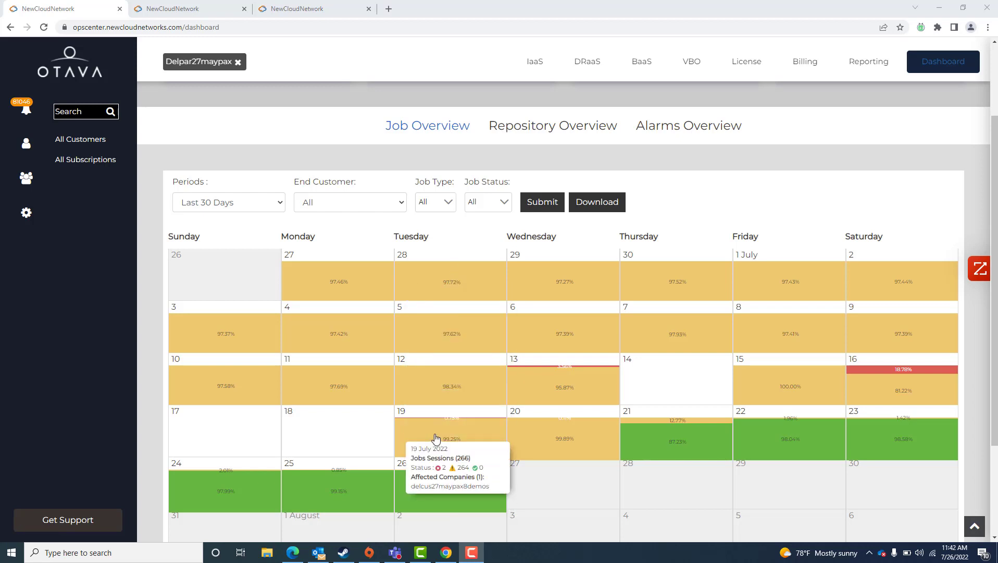
{"action": "left_click", "coordinate": [273, 205]}
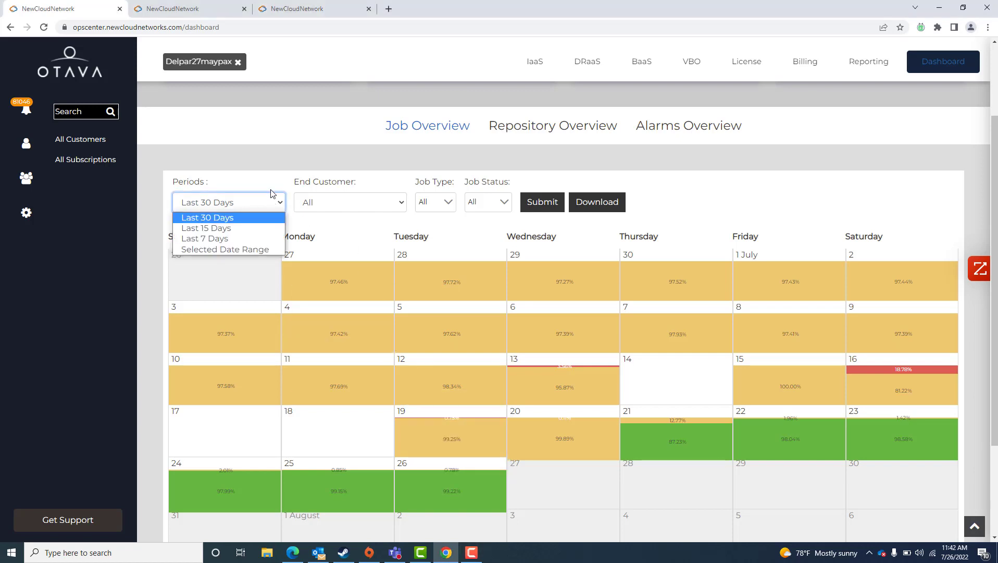
{"action": "left_click", "coordinate": [284, 186]}
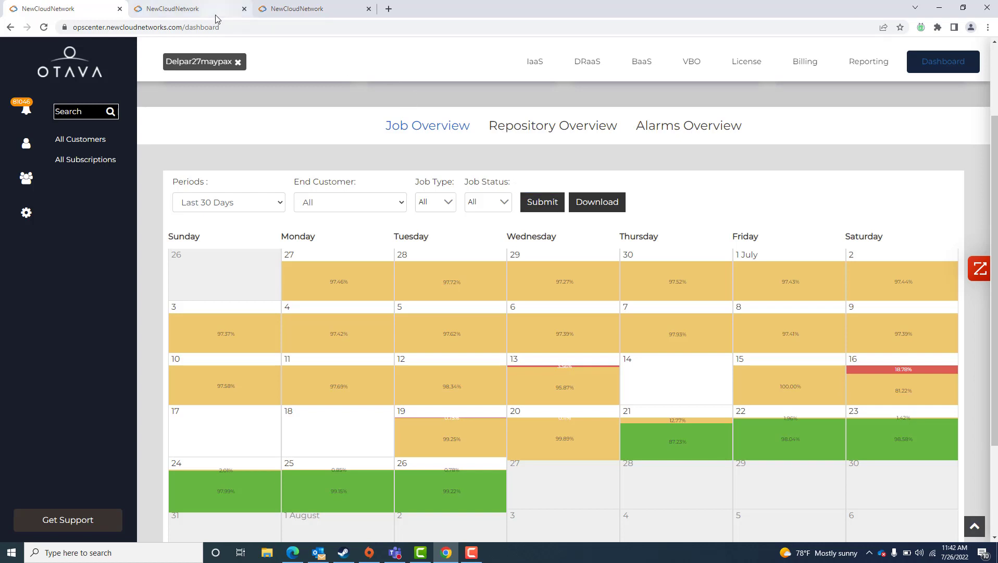
Step: Review the other open tabs showing the O365 subscription's jobs and the All Subscriptions list
{"action": "left_click", "coordinate": [192, 15]}
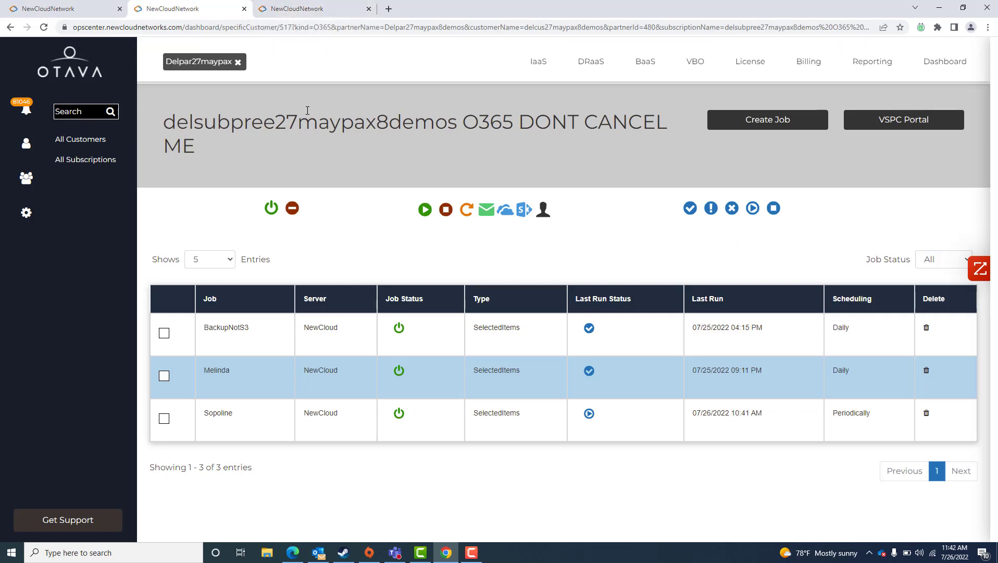
{"action": "left_click", "coordinate": [302, 11]}
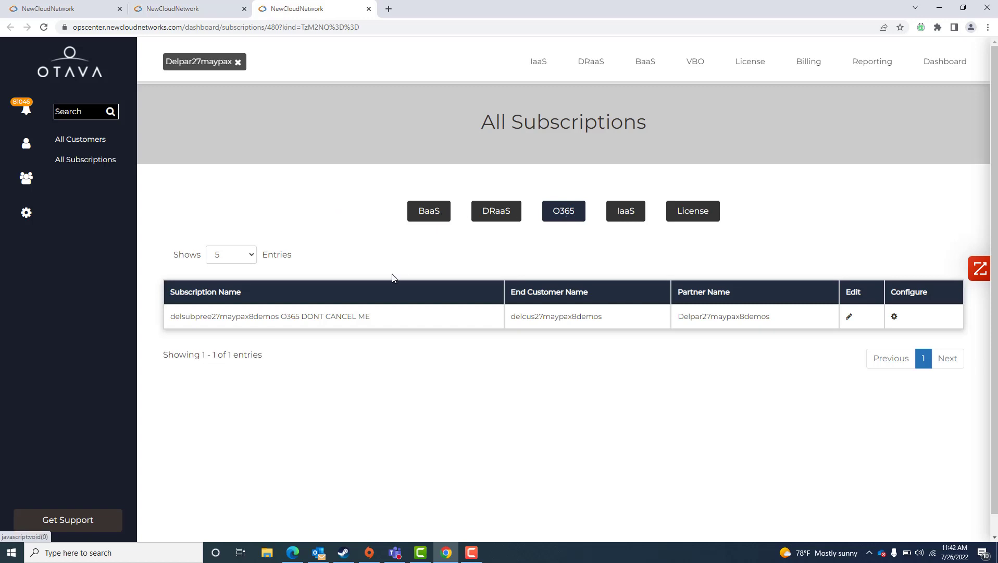
{"action": "left_click", "coordinate": [201, 9]}
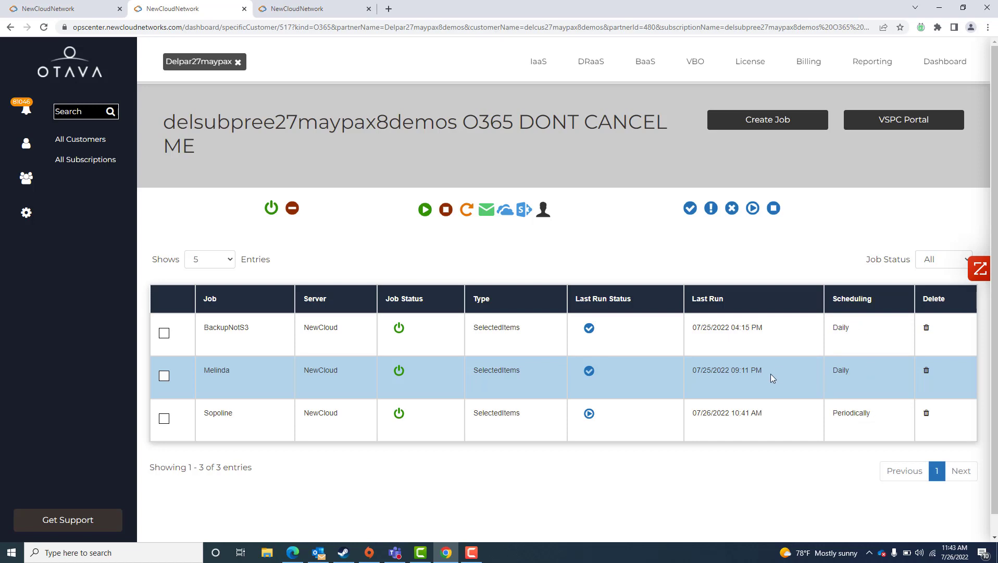
Step: Select the BackupNotS3 job and examine the User Backup include and exclude options
{"action": "left_click", "coordinate": [163, 334]}
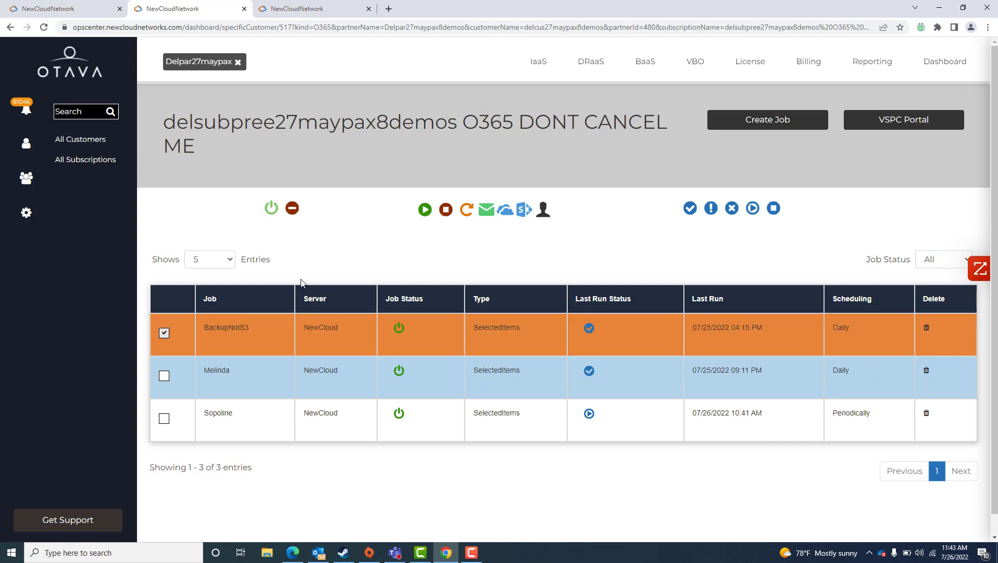
{"action": "left_click", "coordinate": [543, 213]}
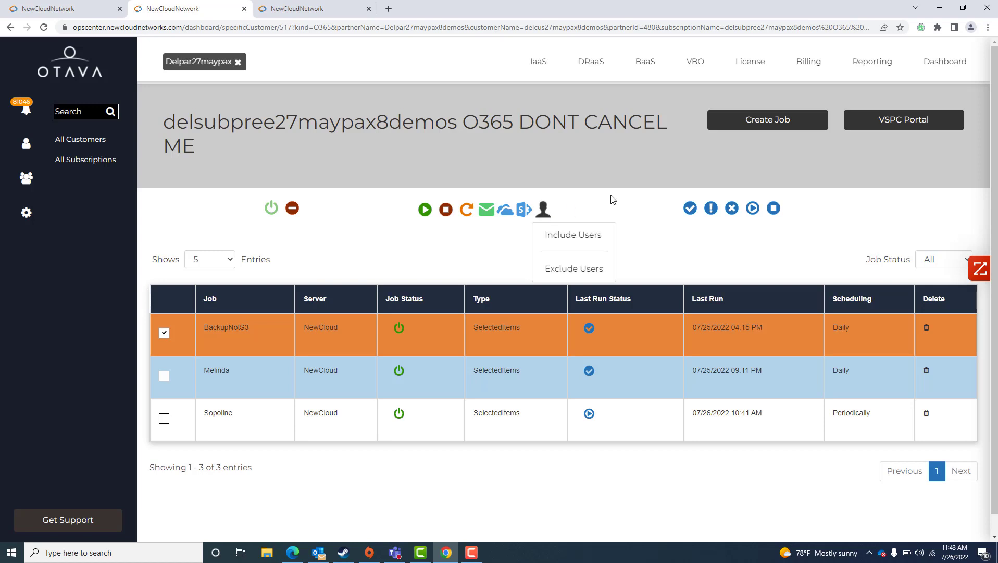
{"action": "left_click", "coordinate": [650, 162]}
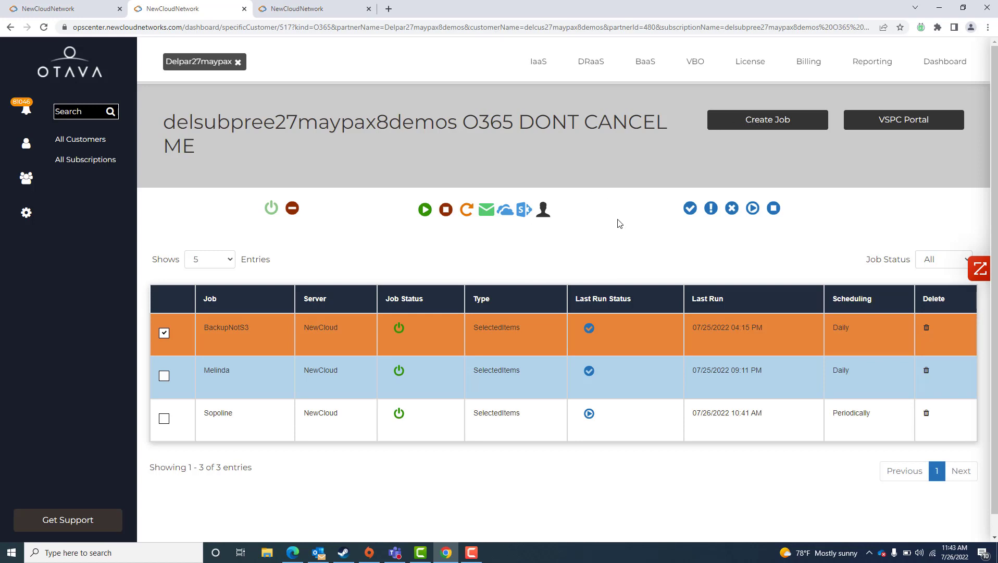
{"action": "left_click", "coordinate": [544, 208]}
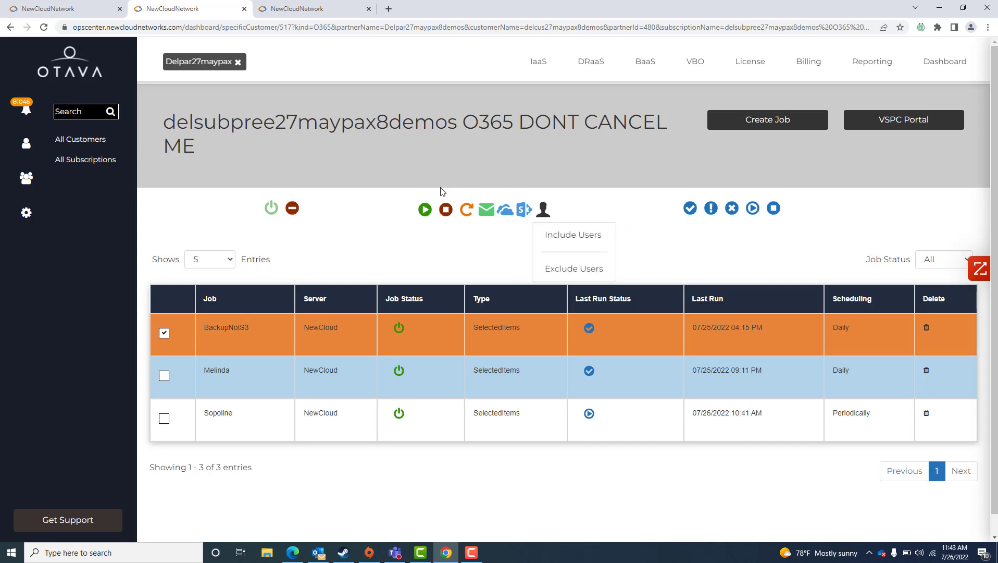
{"action": "left_click", "coordinate": [395, 205]}
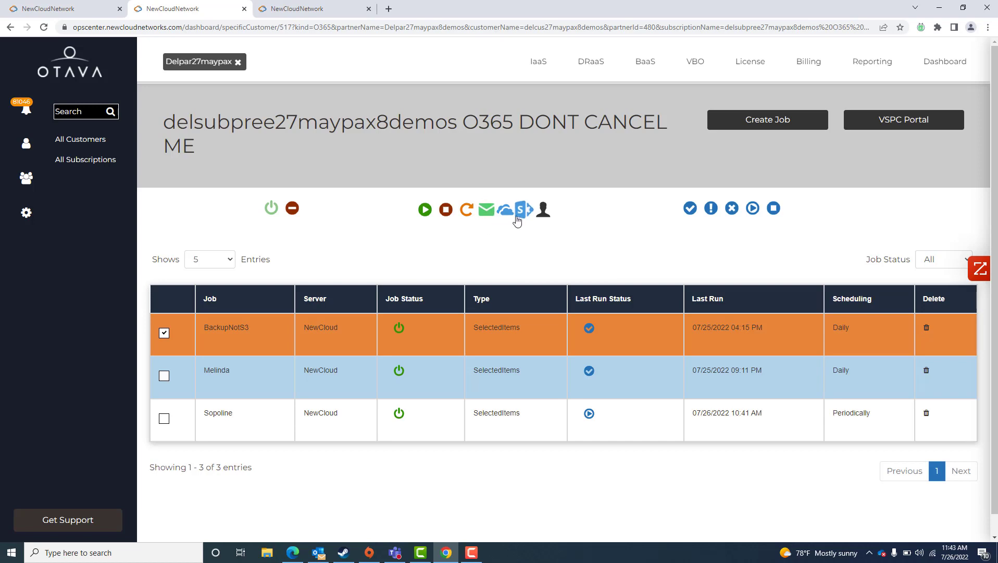
Step: Open the selected job's mailbox backup and explore its backed-up items
{"action": "left_click", "coordinate": [484, 219]}
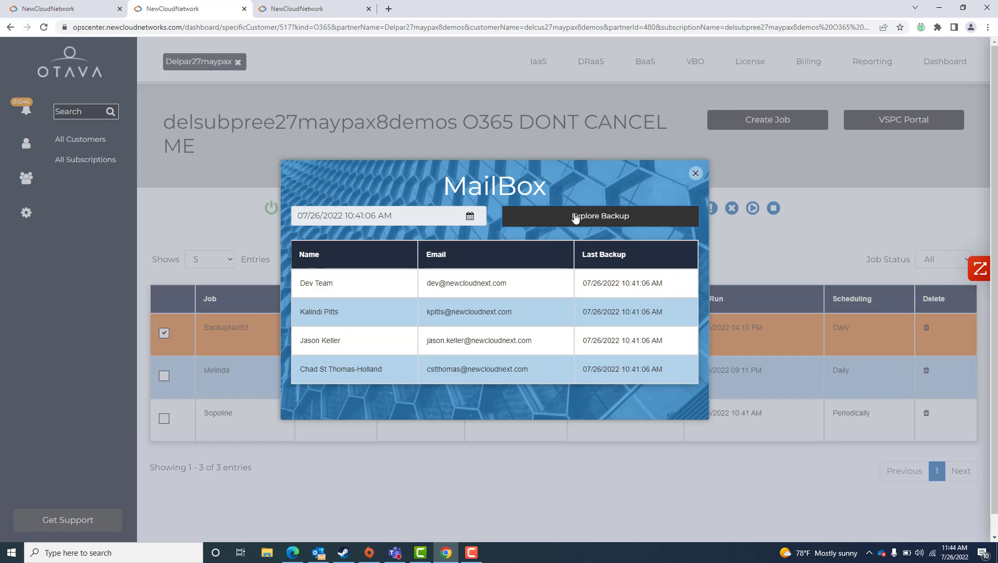
{"action": "left_click", "coordinate": [576, 218]}
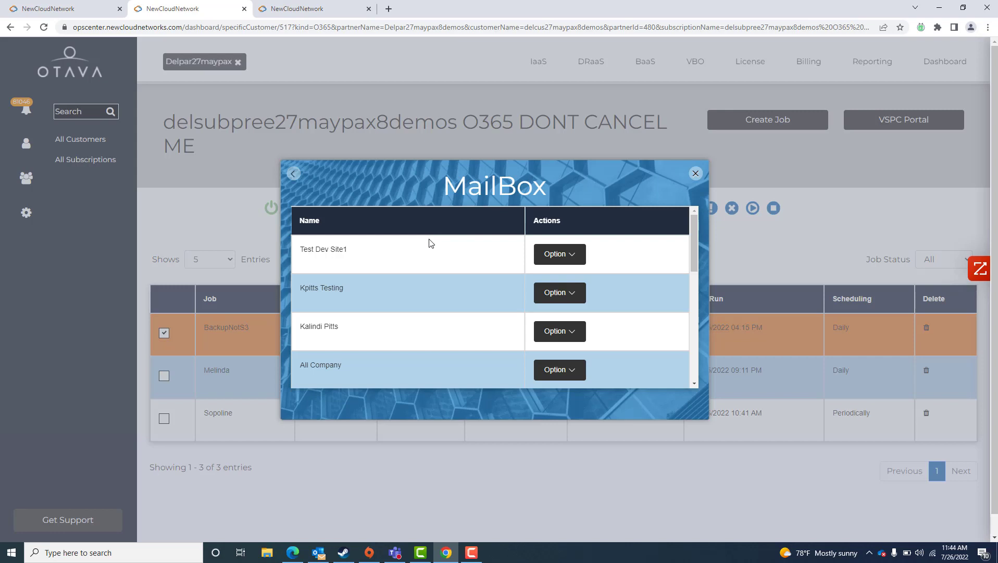
{"action": "scroll", "coordinate": [459, 267], "scroll_direction": "down", "scroll_amount": 4}
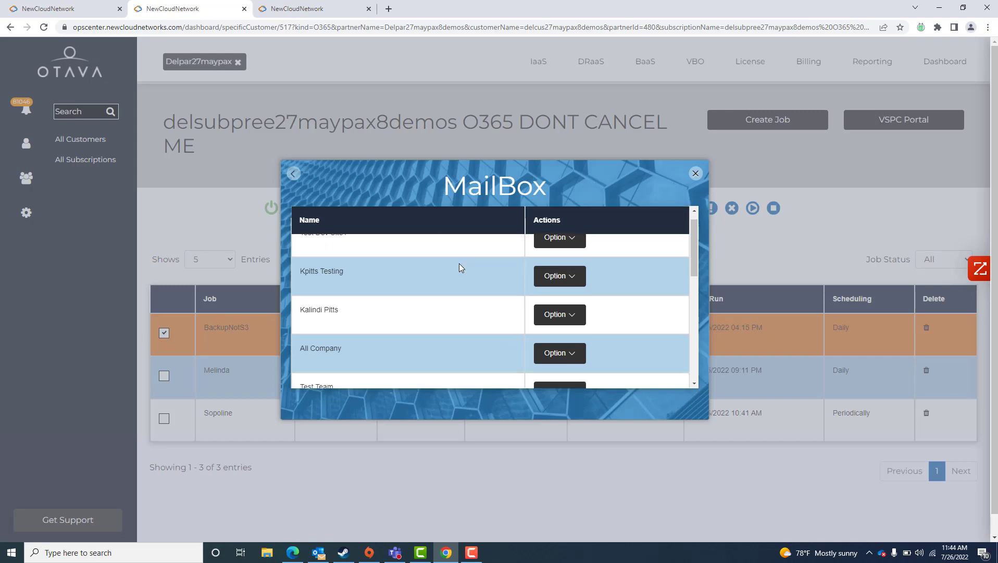
{"action": "scroll", "coordinate": [459, 267], "scroll_direction": "up", "scroll_amount": 5}
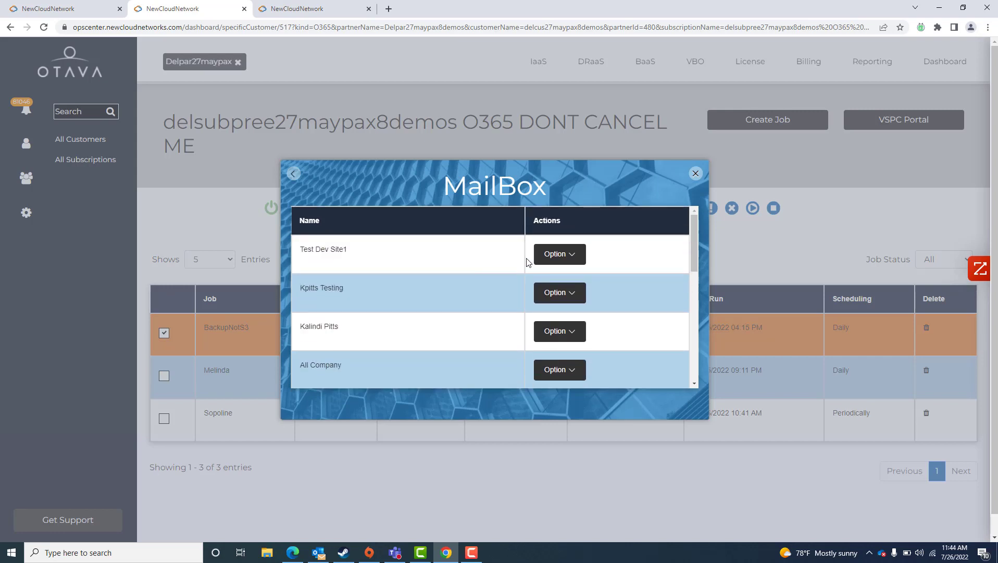
Step: View the restore options for Test Dev Site1, then close the MailBox dialog
{"action": "left_click", "coordinate": [580, 257]}
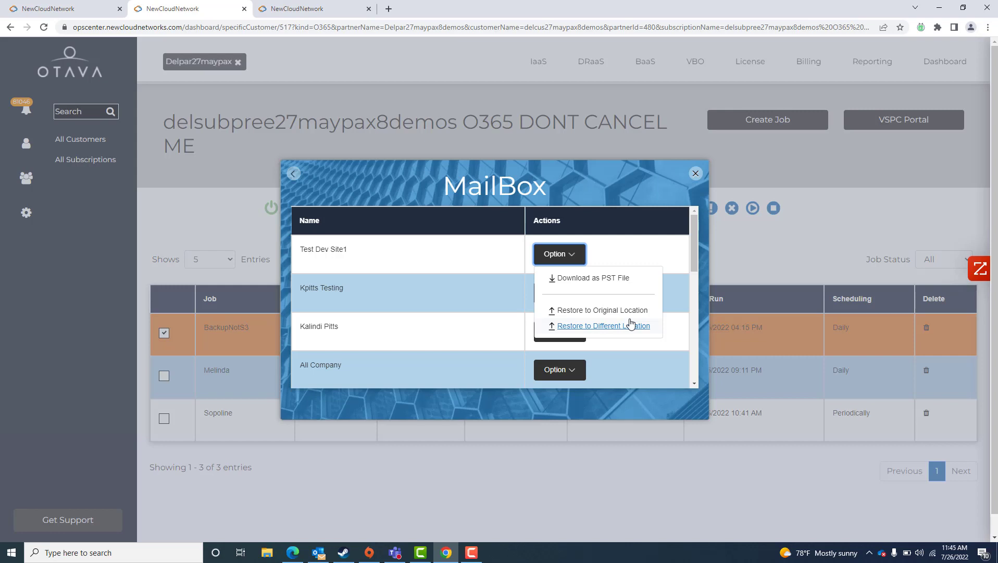
{"action": "left_click", "coordinate": [603, 191]}
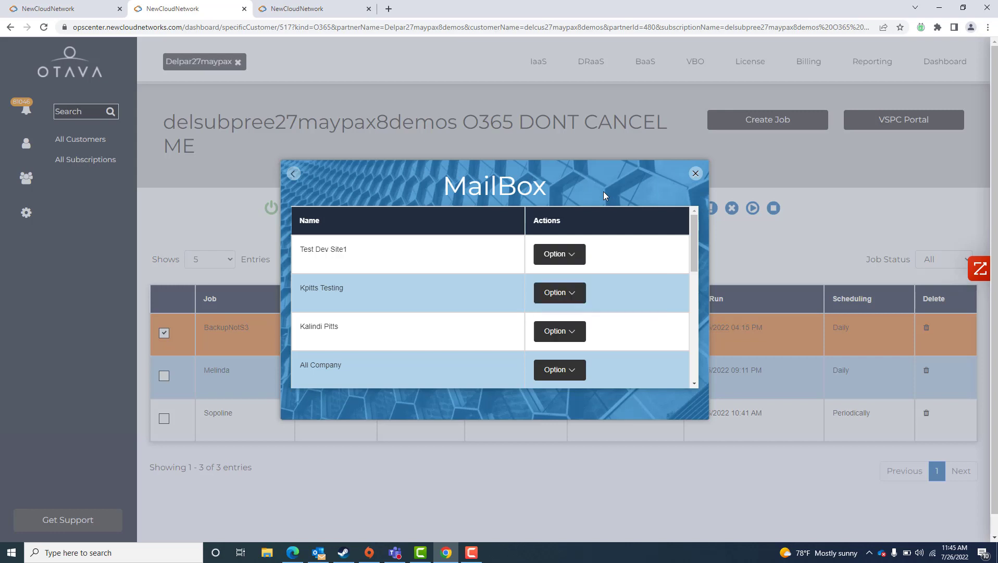
{"action": "left_click", "coordinate": [694, 175]}
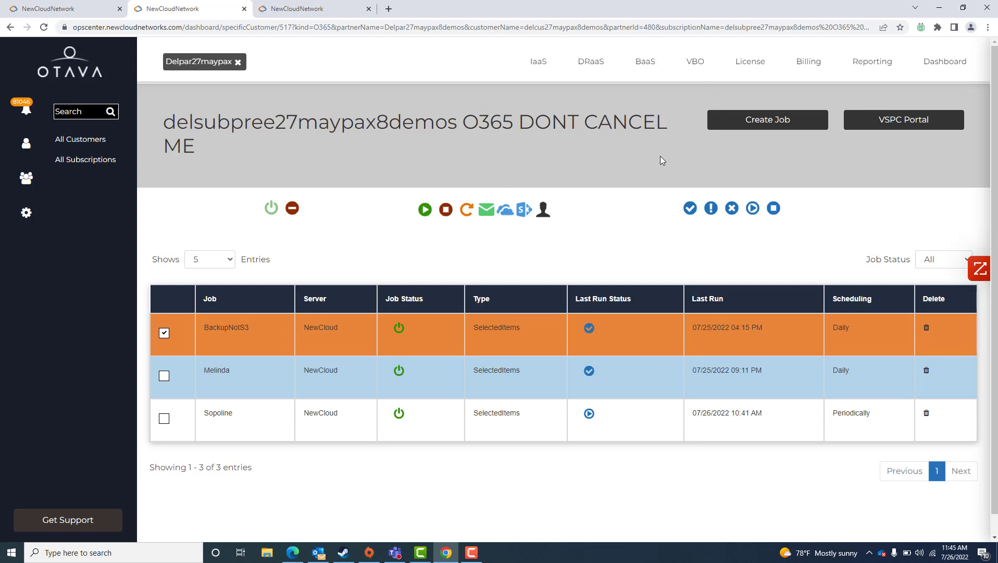
Step: Start creating a new job and open the Repository Id list
{"action": "left_click", "coordinate": [748, 121]}
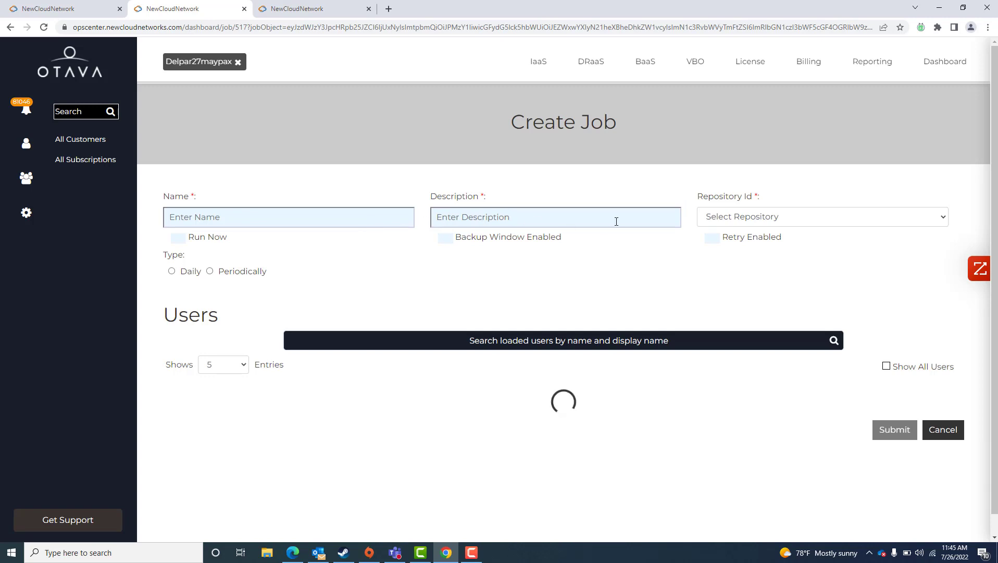
{"action": "left_click", "coordinate": [737, 219]}
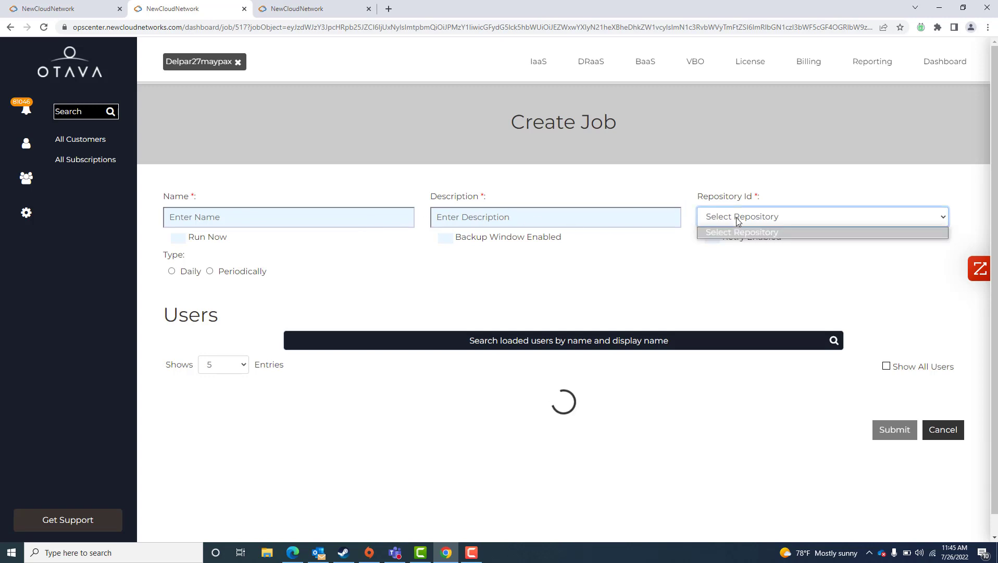
{"action": "left_click", "coordinate": [717, 179]}
{"action": "left_click", "coordinate": [717, 179]}
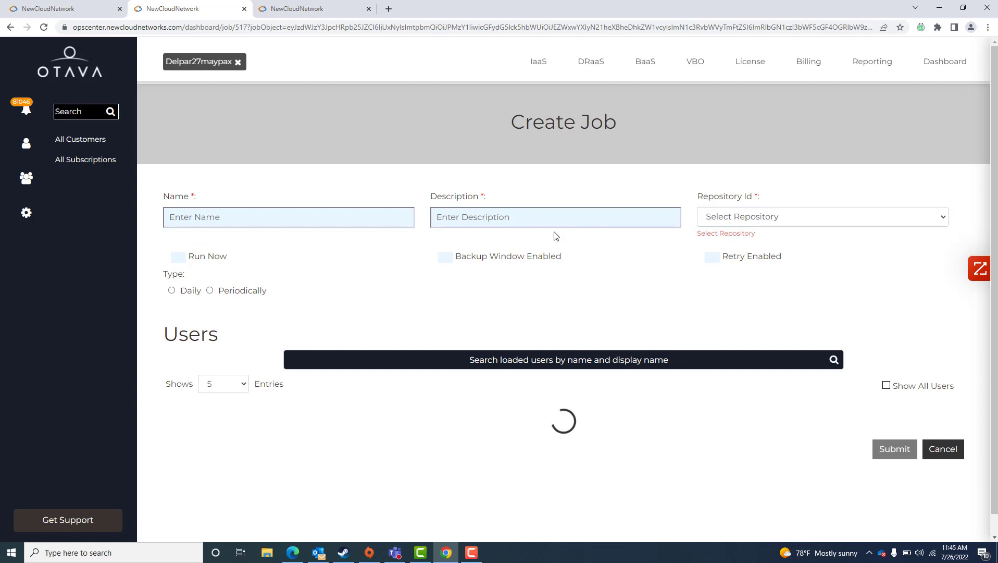
Step: Enable Run Now and Backup Window Enabled, and set the job type to Periodically
{"action": "scroll", "coordinate": [556, 235], "scroll_direction": "down", "scroll_amount": 1}
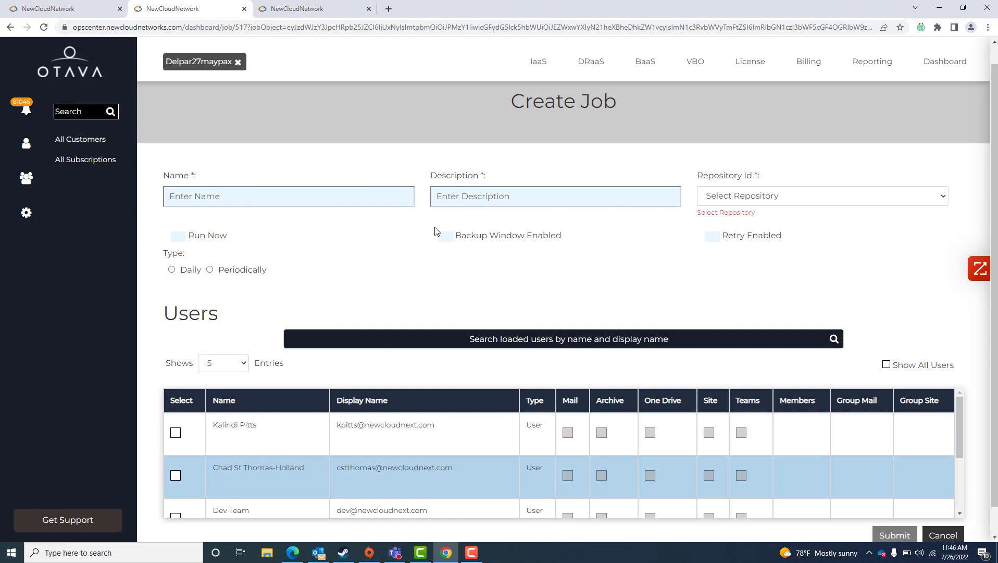
{"action": "left_click", "coordinate": [177, 236]}
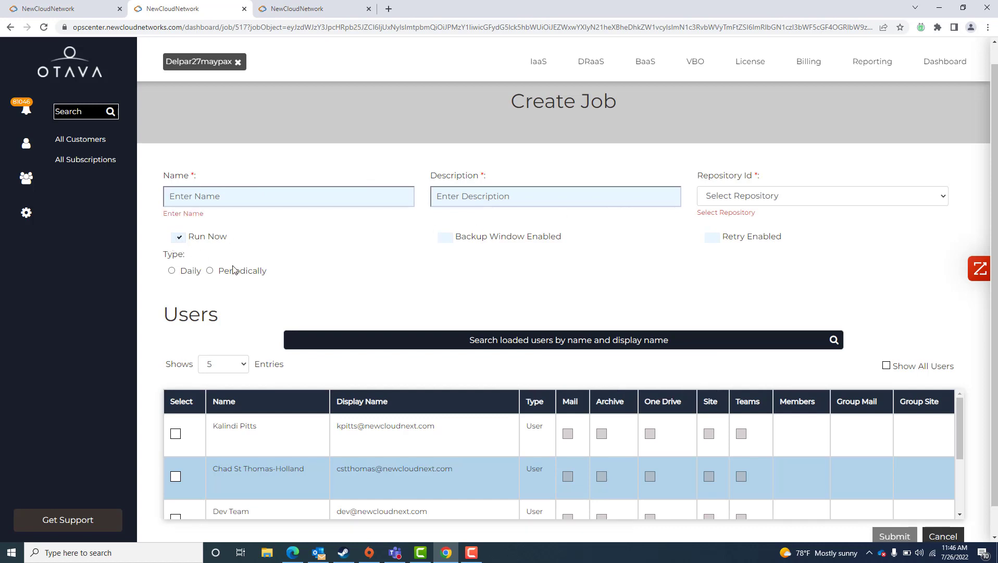
{"action": "left_click", "coordinate": [210, 270]}
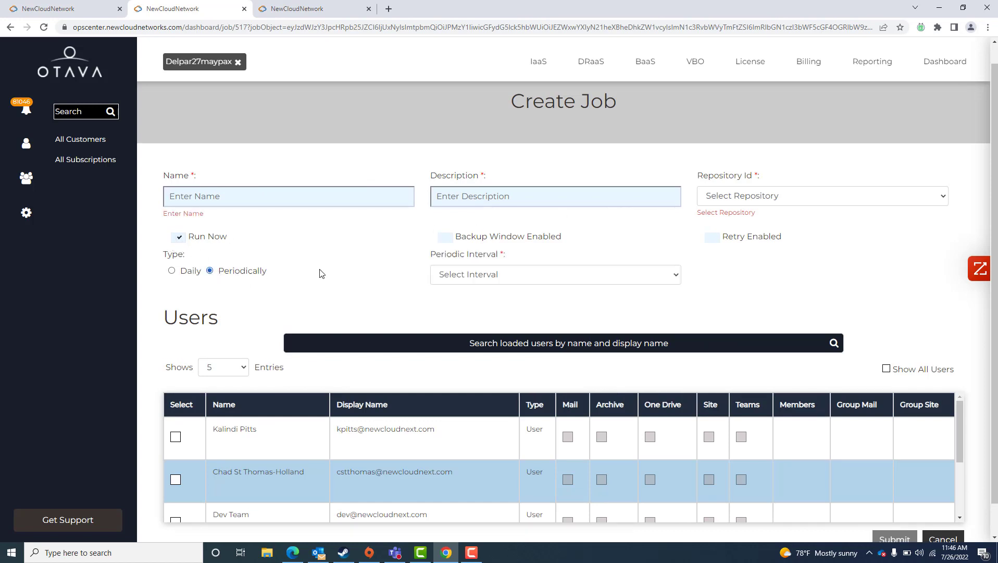
{"action": "left_click", "coordinate": [484, 275]}
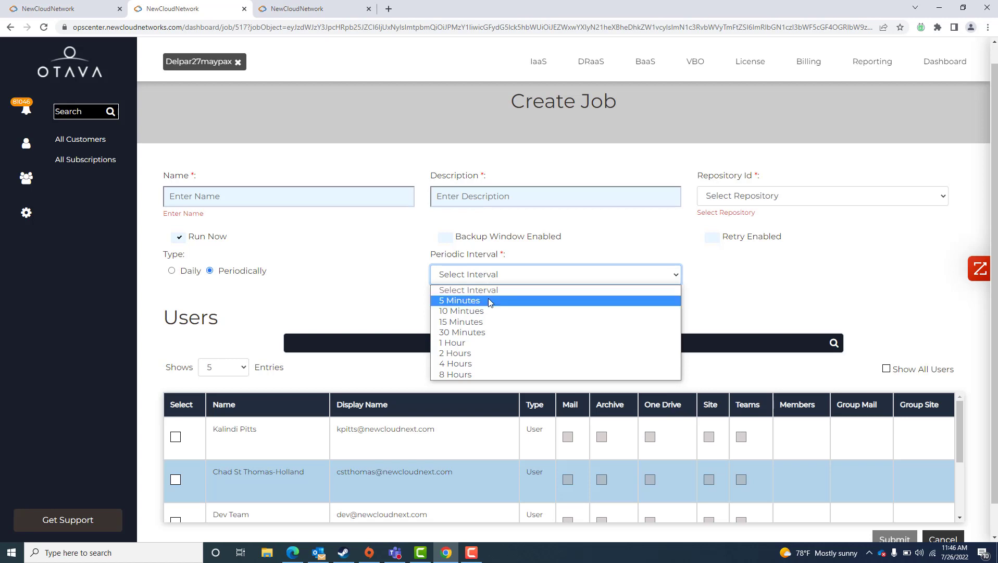
{"action": "left_click", "coordinate": [449, 239]}
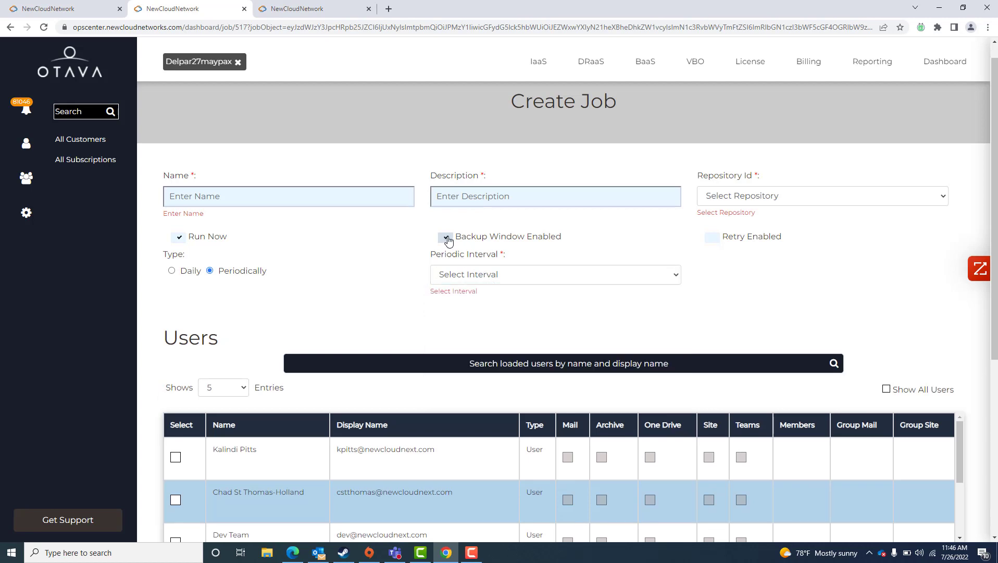
{"action": "left_click", "coordinate": [447, 238]}
Step: Select the Dev Team user for backup in the job's users list
{"action": "scroll", "coordinate": [597, 319], "scroll_direction": "down", "scroll_amount": 2}
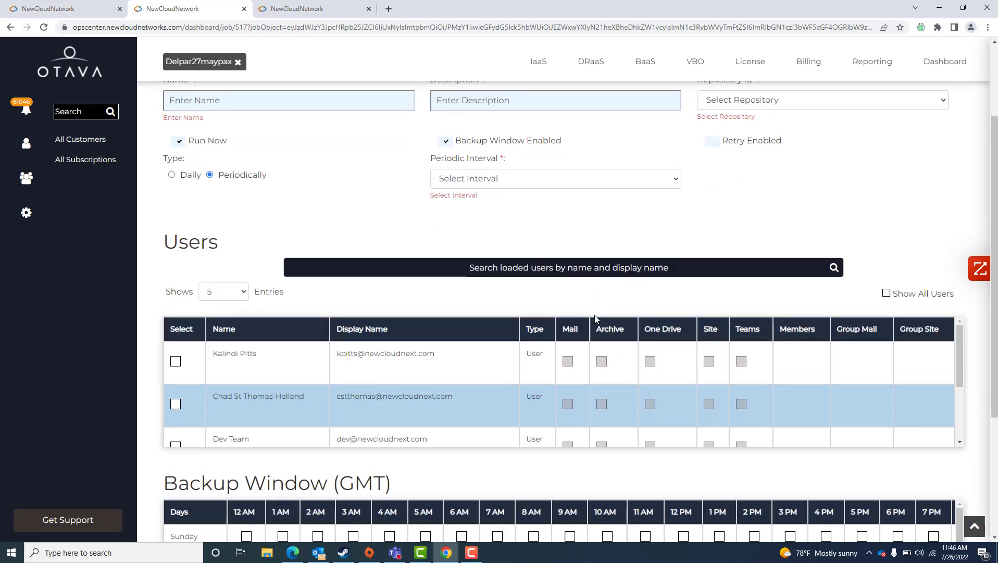
{"action": "scroll", "coordinate": [307, 427], "scroll_direction": "down", "scroll_amount": 3}
{"action": "scroll", "coordinate": [295, 466], "scroll_direction": "down", "scroll_amount": 2}
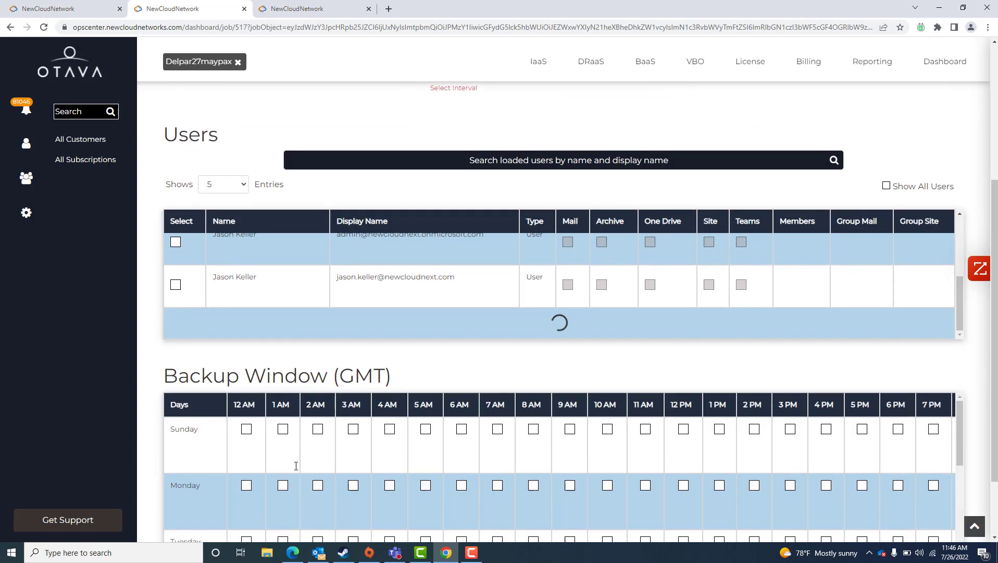
{"action": "scroll", "coordinate": [496, 357], "scroll_direction": "up", "scroll_amount": 1}
{"action": "scroll", "coordinate": [496, 357], "scroll_direction": "up", "scroll_amount": 1}
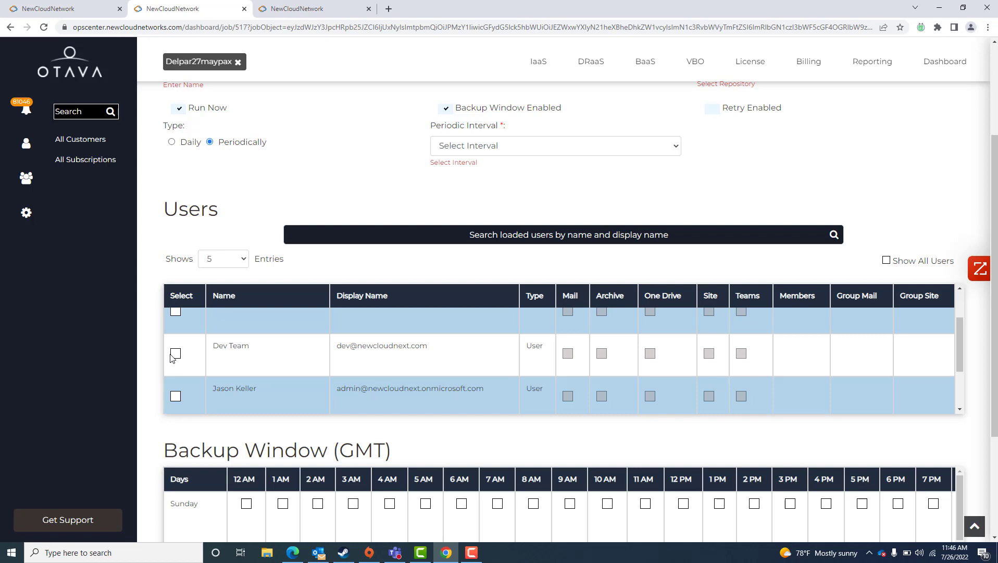
{"action": "left_click", "coordinate": [175, 354]}
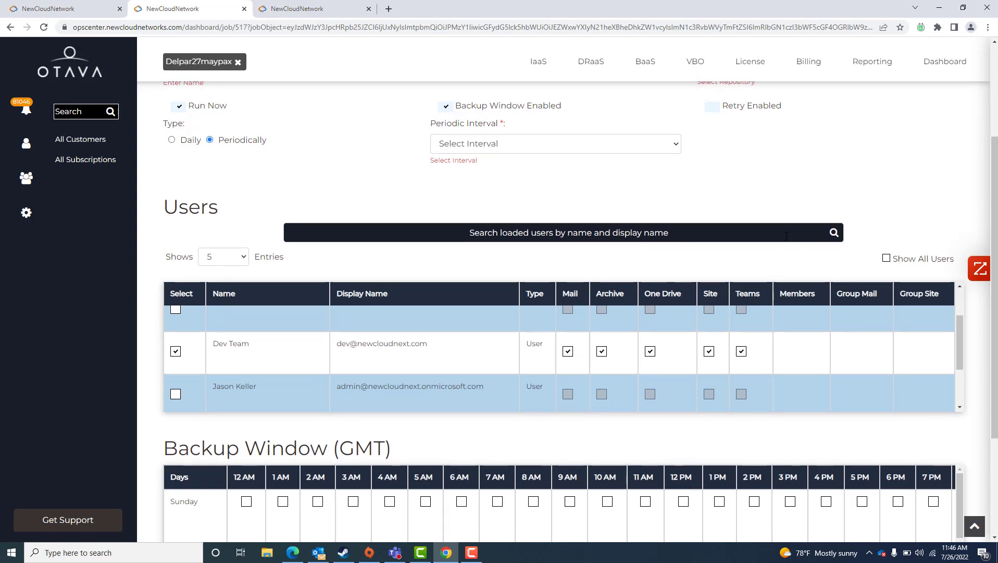
{"action": "scroll", "coordinate": [787, 235], "scroll_direction": "down", "scroll_amount": 2}
{"action": "scroll", "coordinate": [787, 236], "scroll_direction": "down", "scroll_amount": 1}
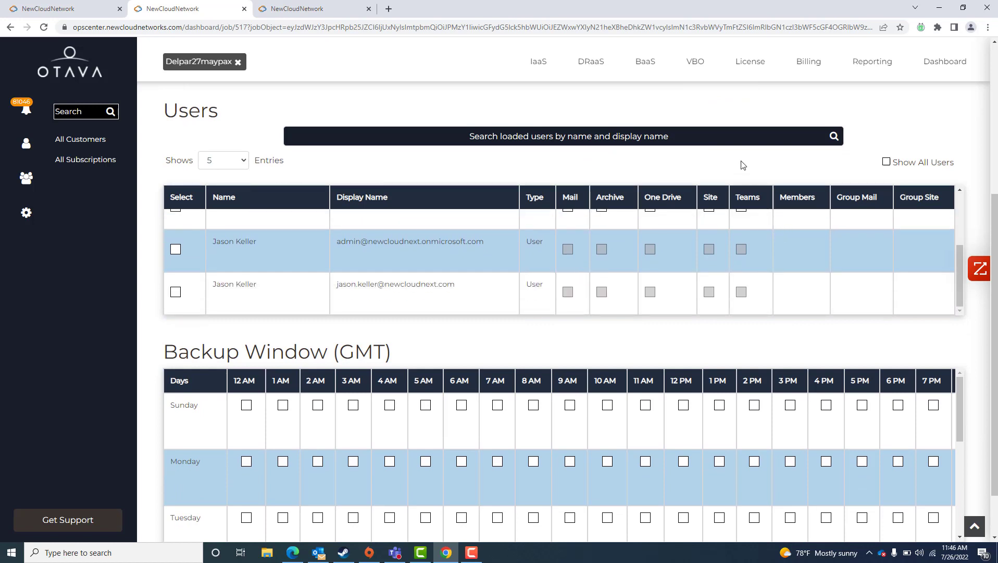
{"action": "scroll", "coordinate": [742, 164], "scroll_direction": "up", "scroll_amount": 3}
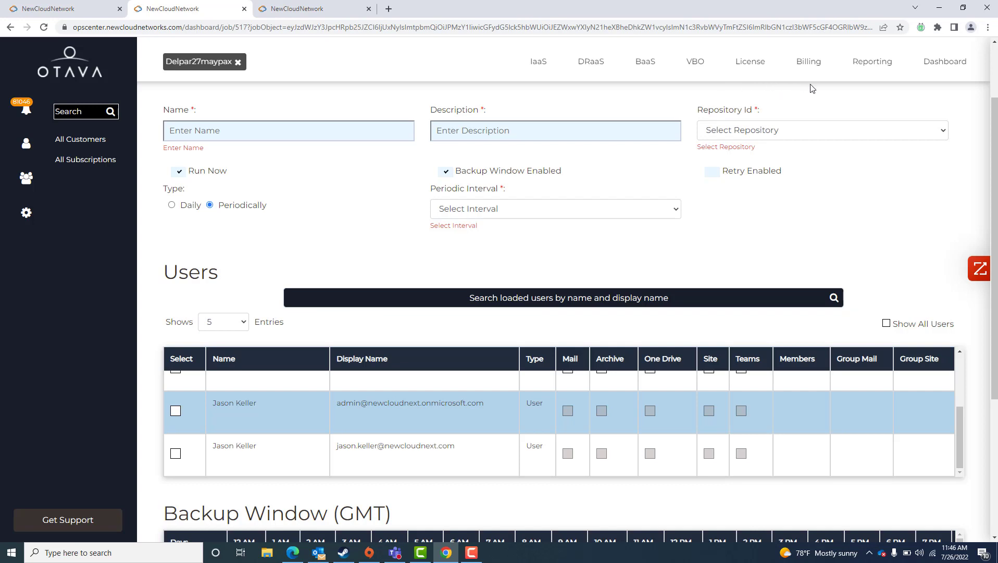
Step: Open the account-specific notification settings
{"action": "left_click", "coordinate": [26, 212]}
{"action": "left_click", "coordinate": [44, 235]}
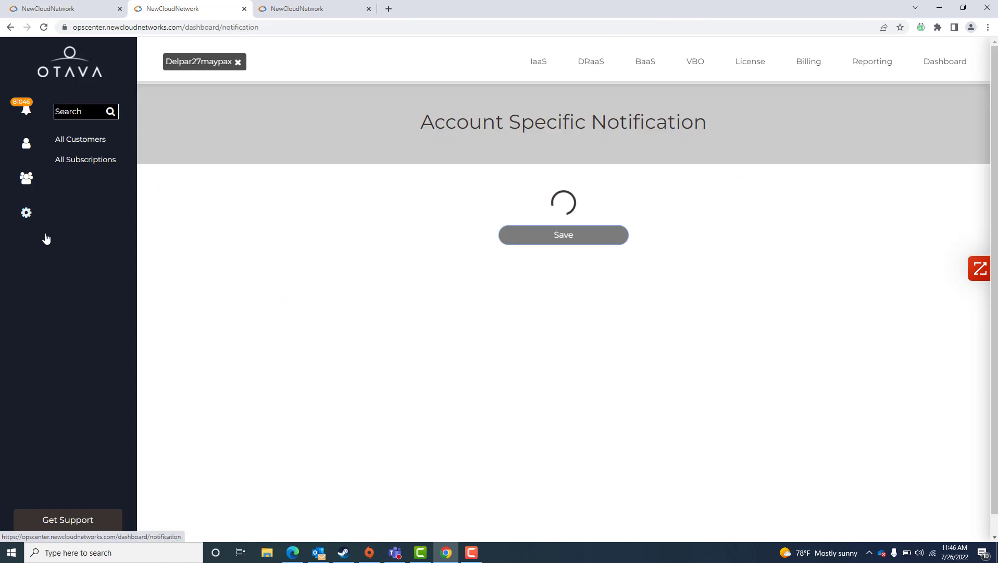